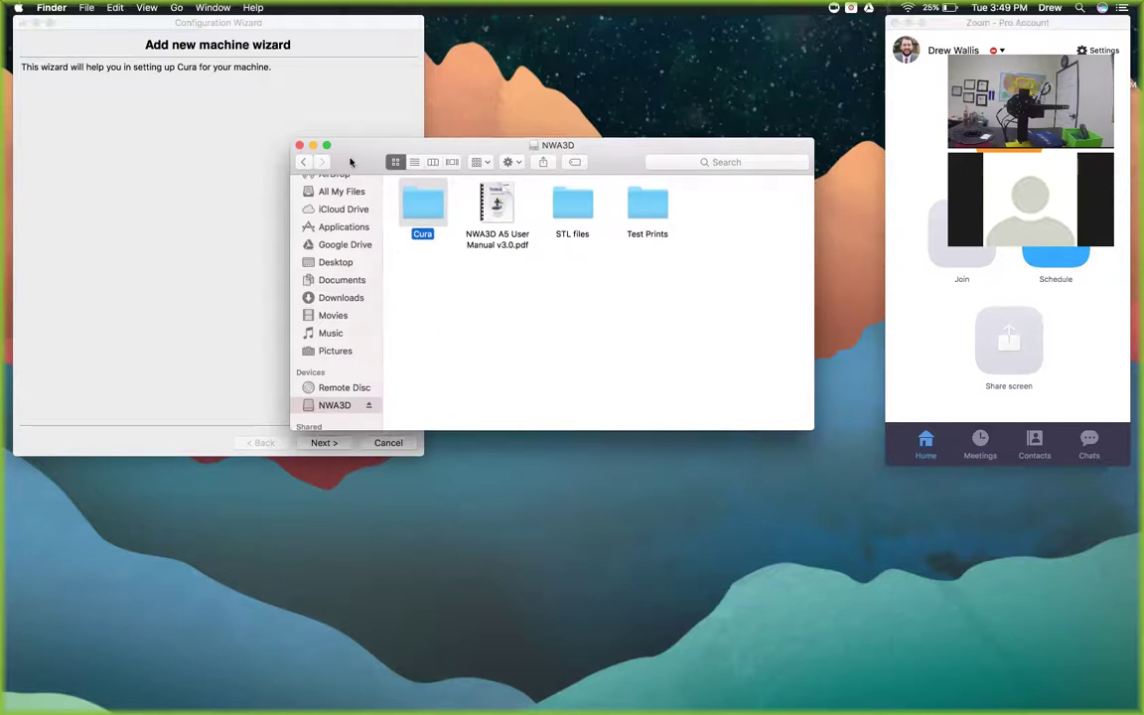
- Complete the new machine wizard, choosing Other as the machine type and the predefined Mendel profile
left_click_drag(353, 159, 367, 129)
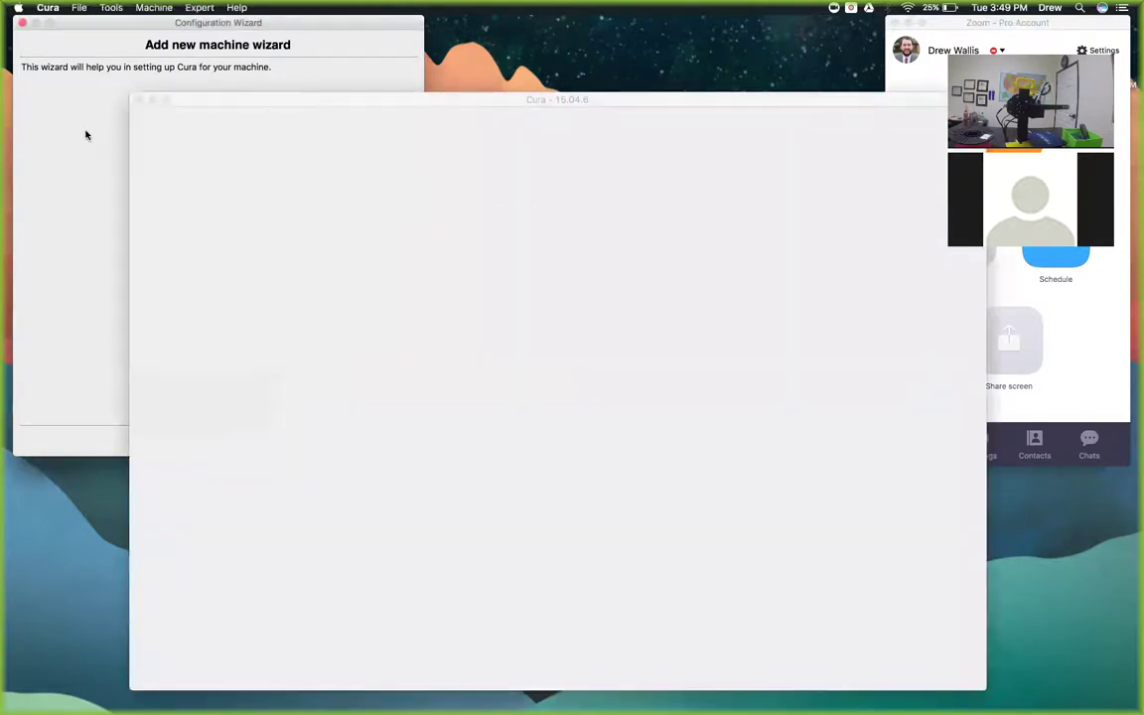
left_click_drag(153, 28, 170, 65)
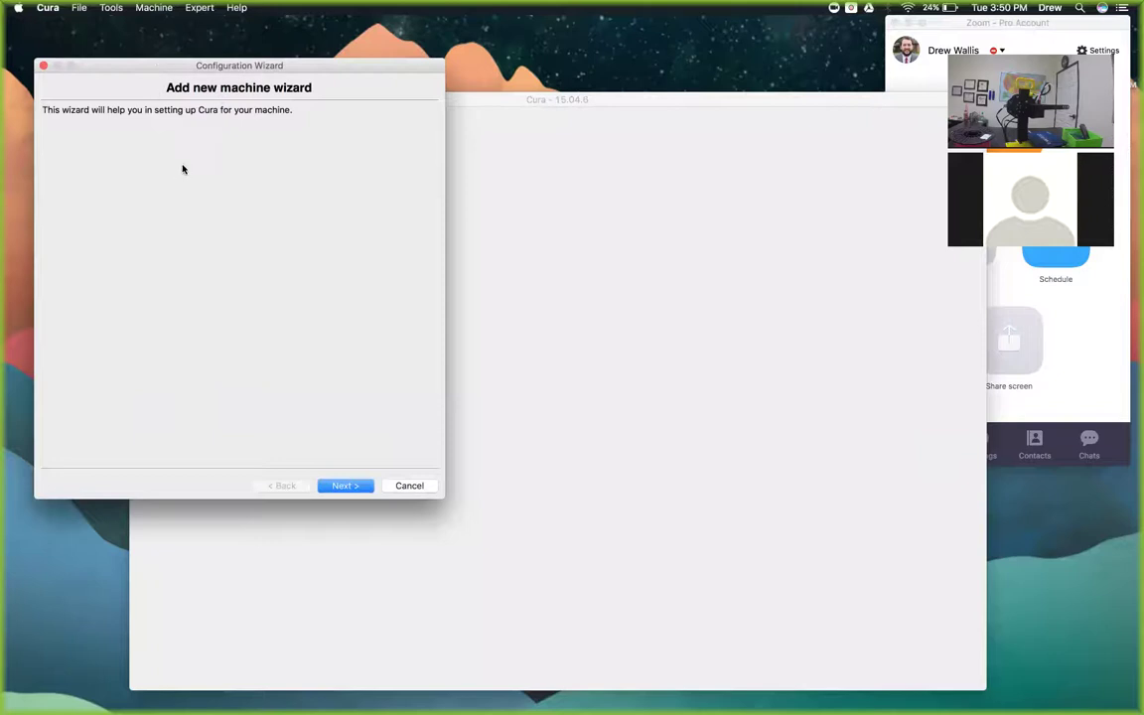
left_click(348, 485)
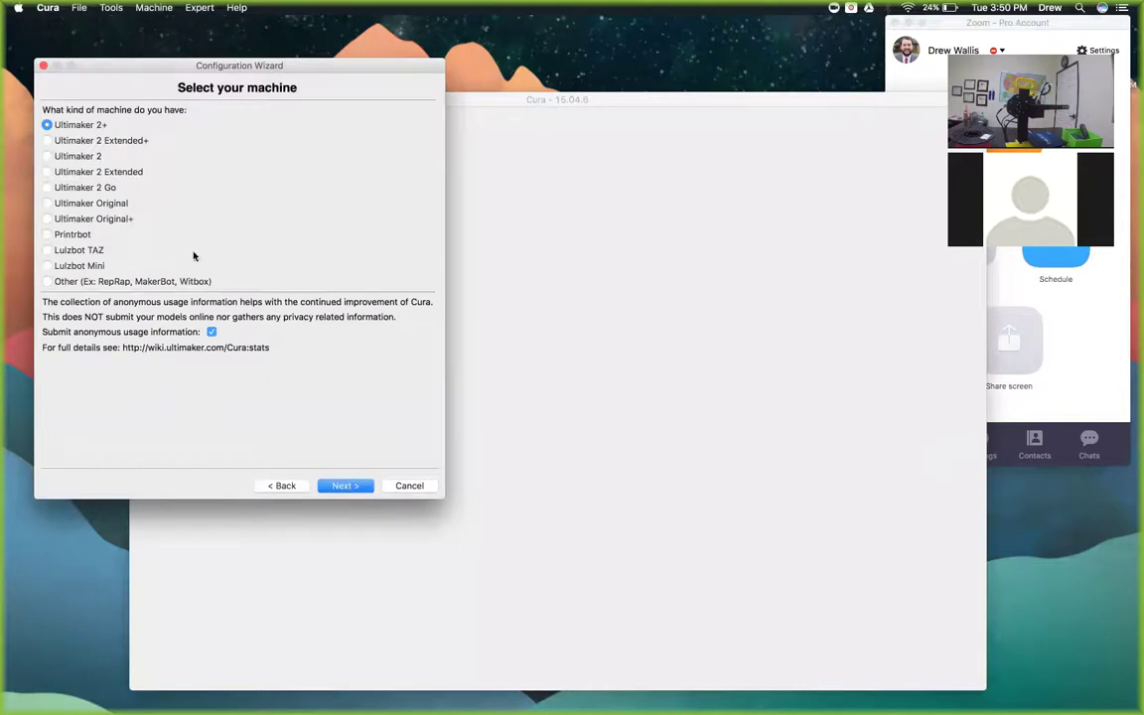
left_click(87, 283)
left_click(340, 485)
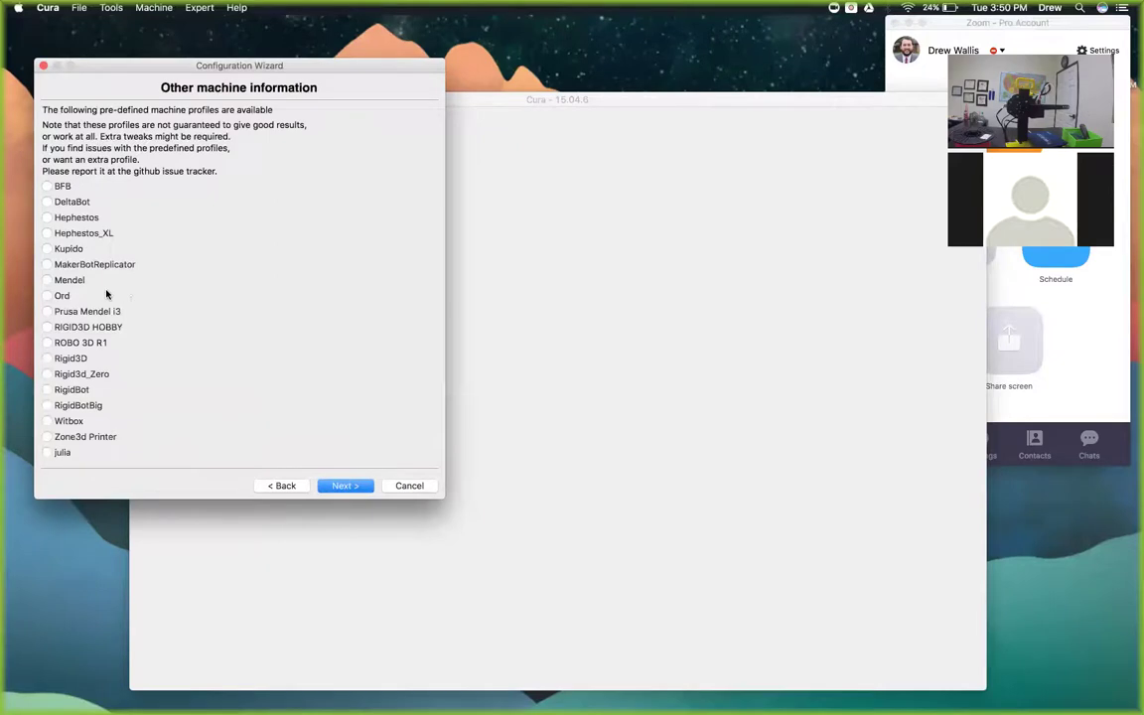
left_click(69, 282)
left_click(338, 486)
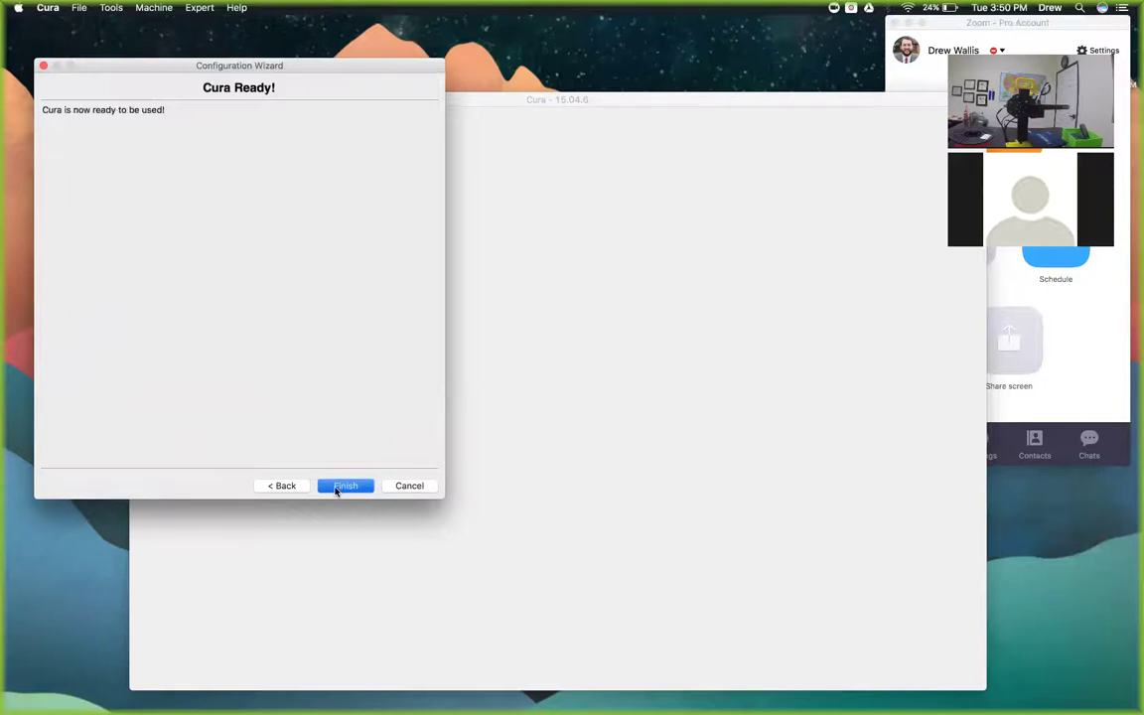
left_click(344, 486)
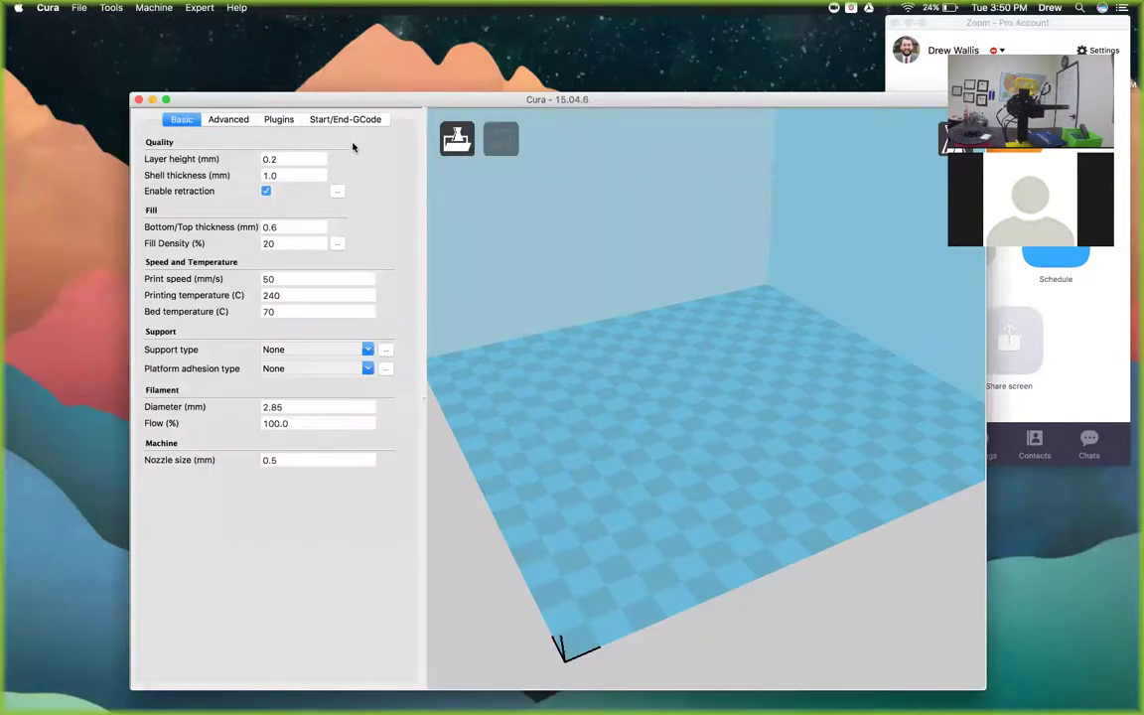
- Locate the file NWA3D A5 Printer Profile.ini in the Cura folder on the NWA3D drive
mouse_move(302, 155)
left_click_drag(323, 104, 290, 221)
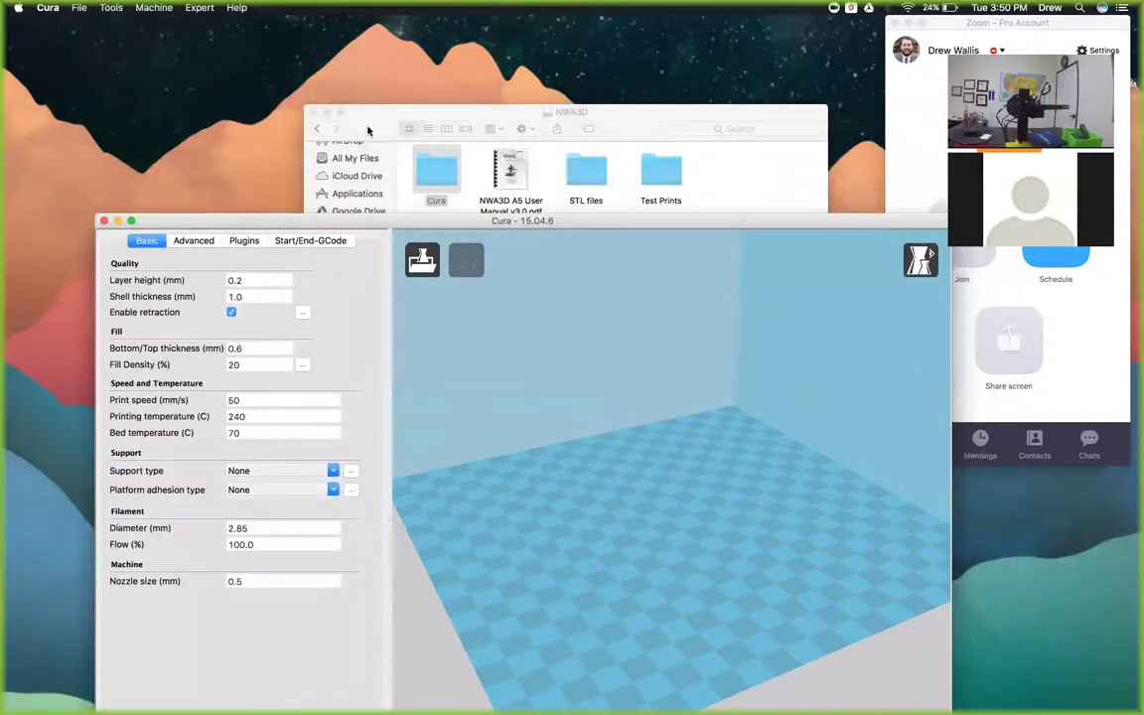
left_click(455, 184)
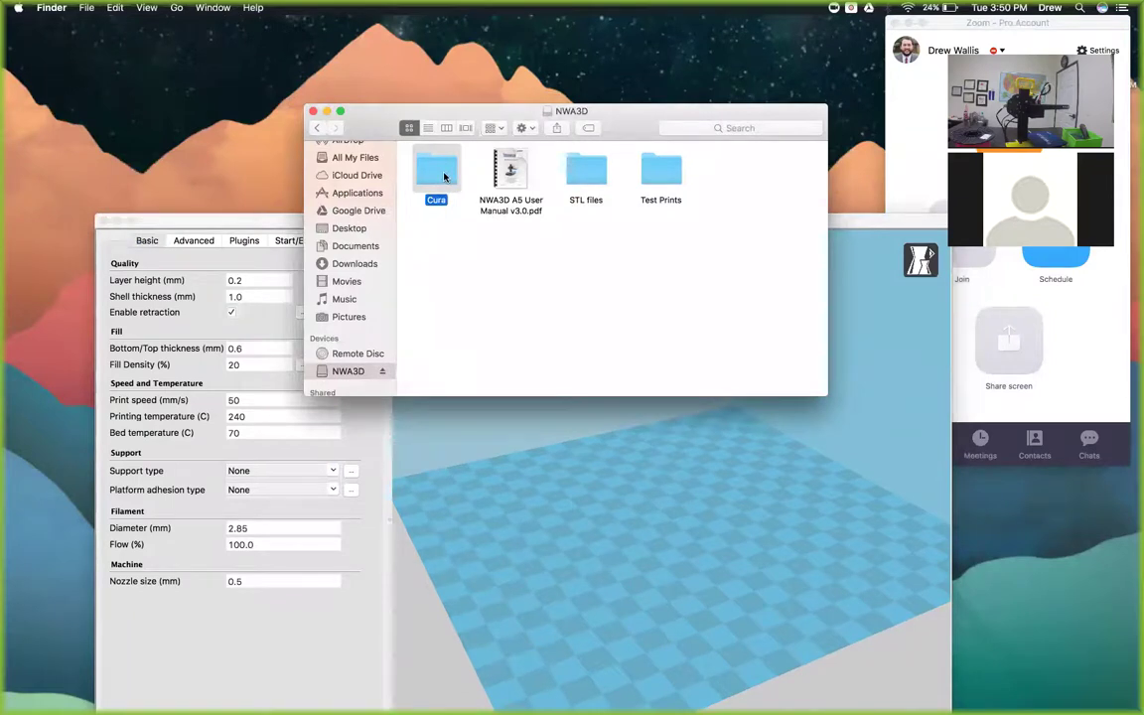
double_click(444, 175)
left_click(669, 212)
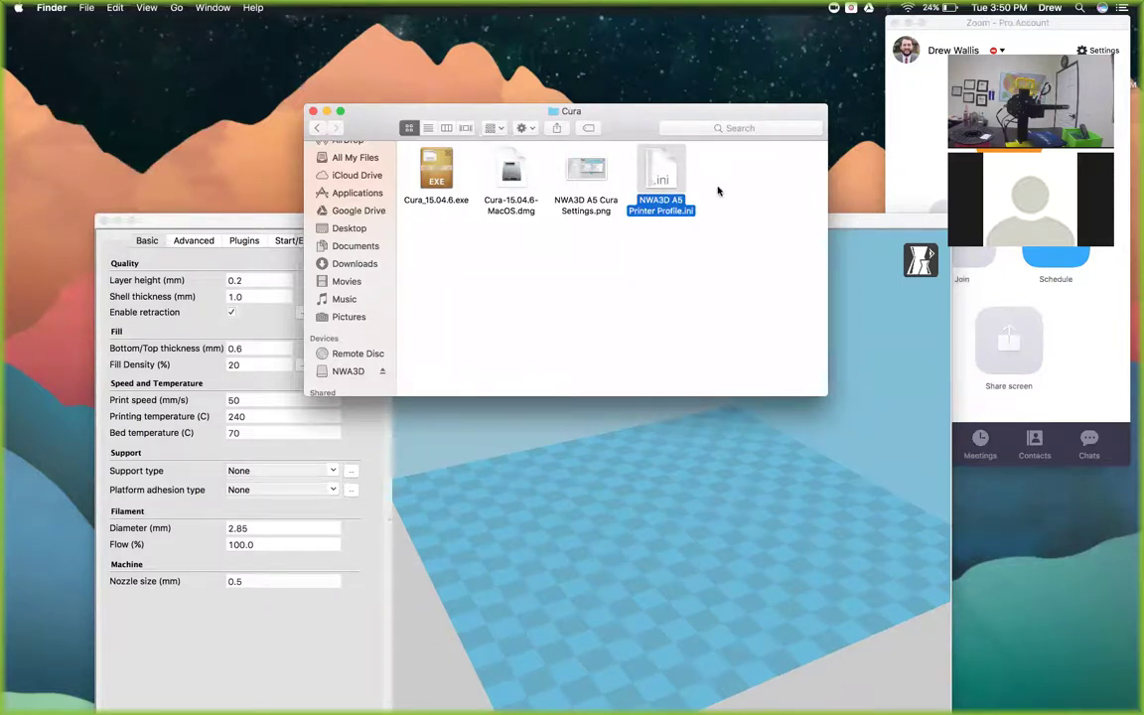
left_click(844, 226)
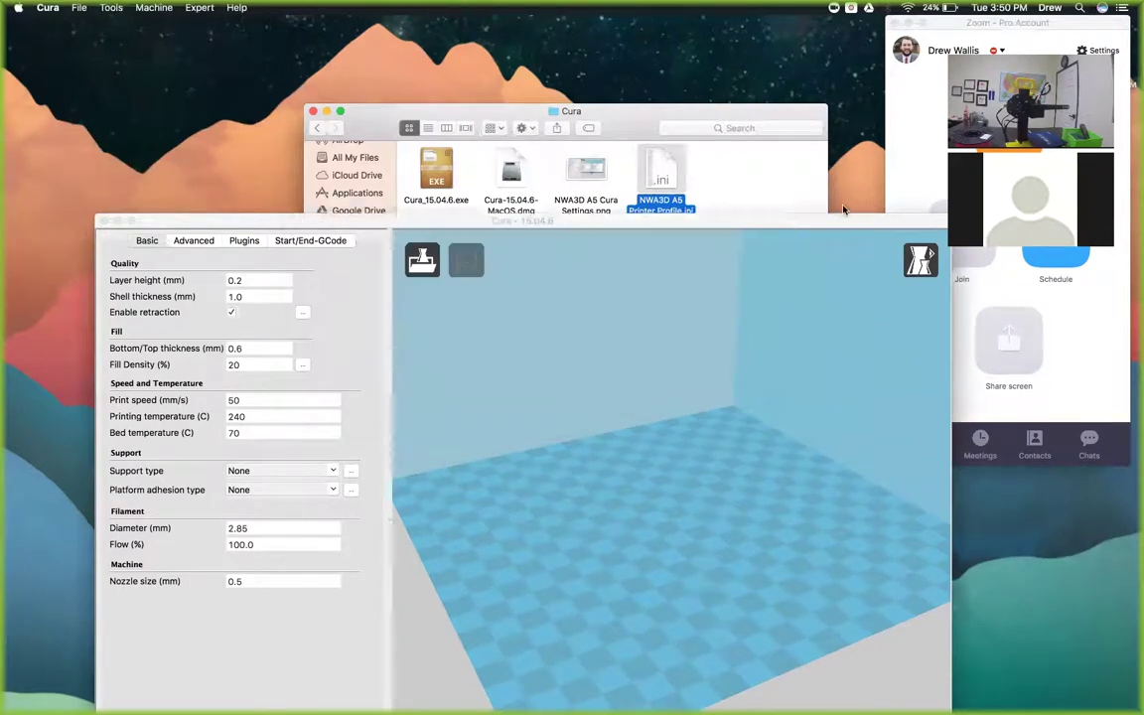
- Load the profile NWA3D A5 Printer Profile.ini from the NWA3D drive's Cura folder into the slicer
left_click_drag(844, 227, 829, 108)
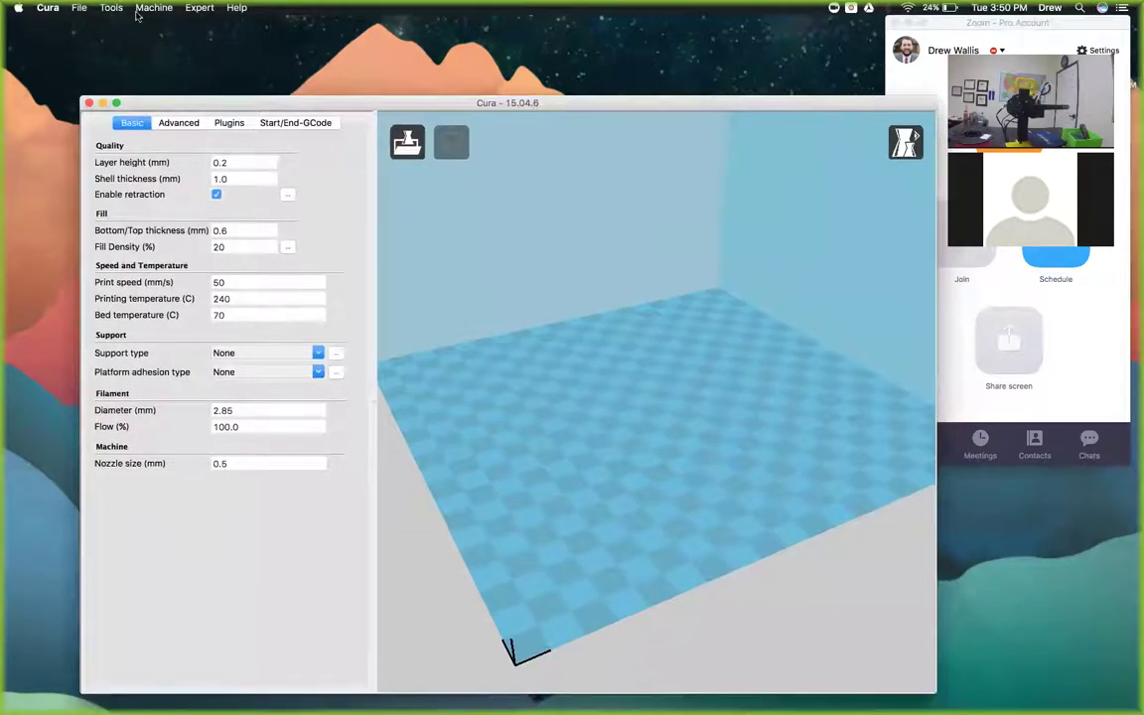
left_click(78, 8)
left_click(112, 130)
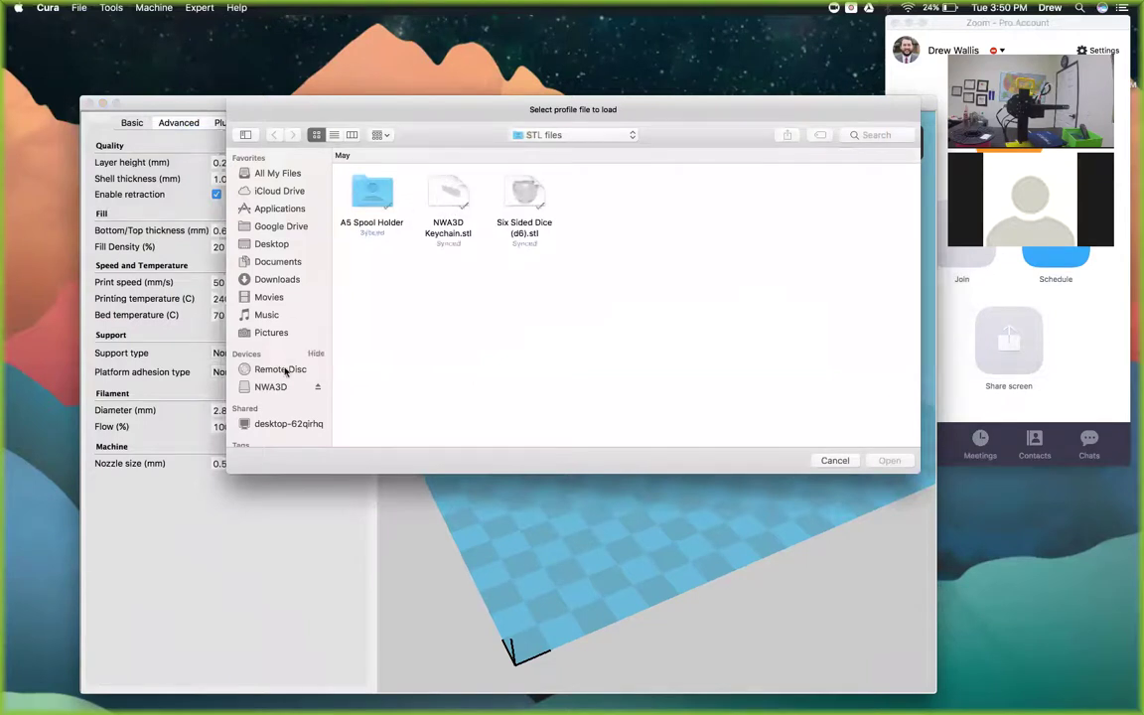
left_click(286, 387)
double_click(381, 199)
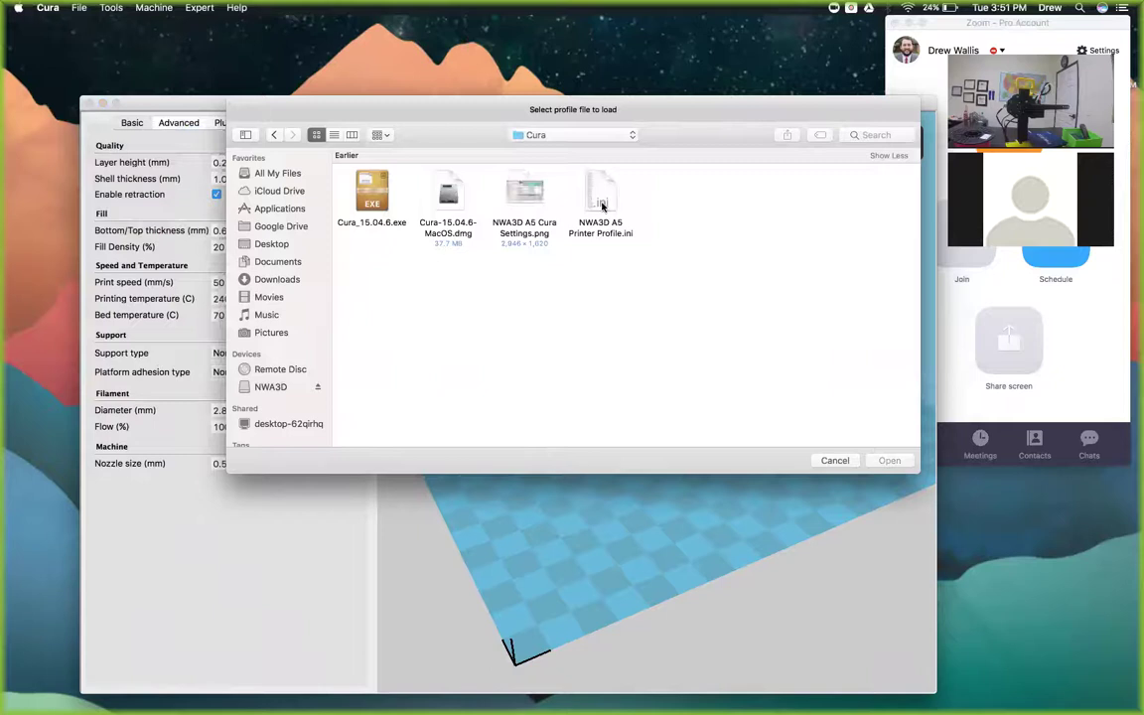
left_click(601, 199)
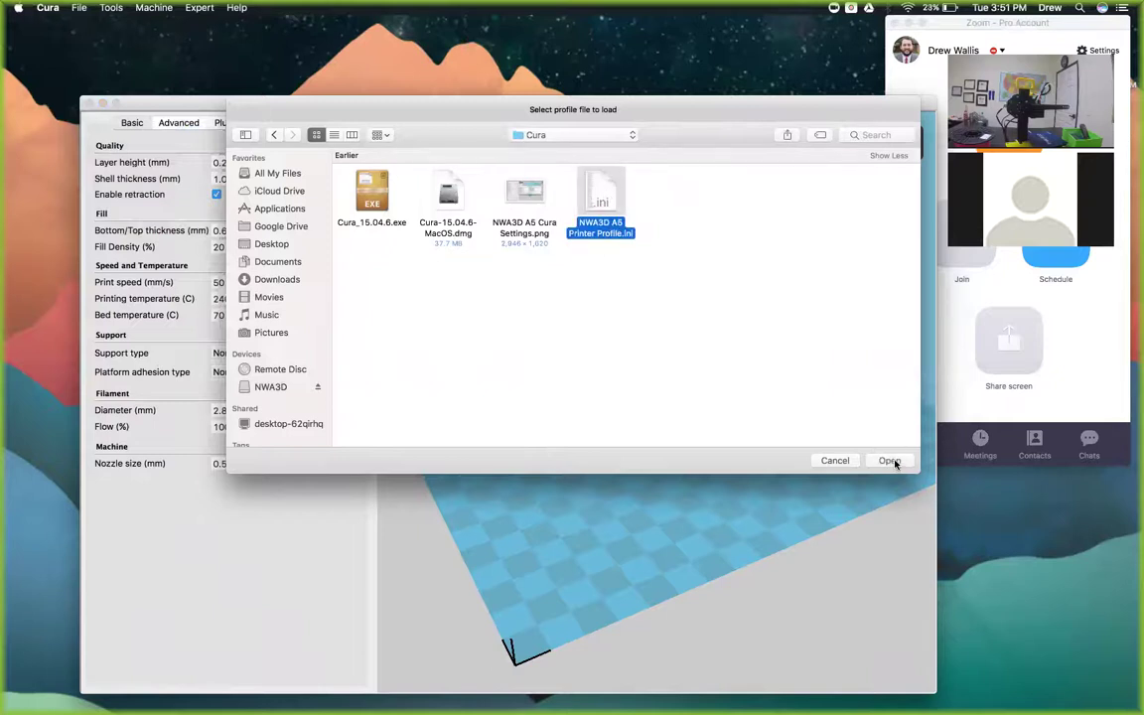
left_click(890, 461)
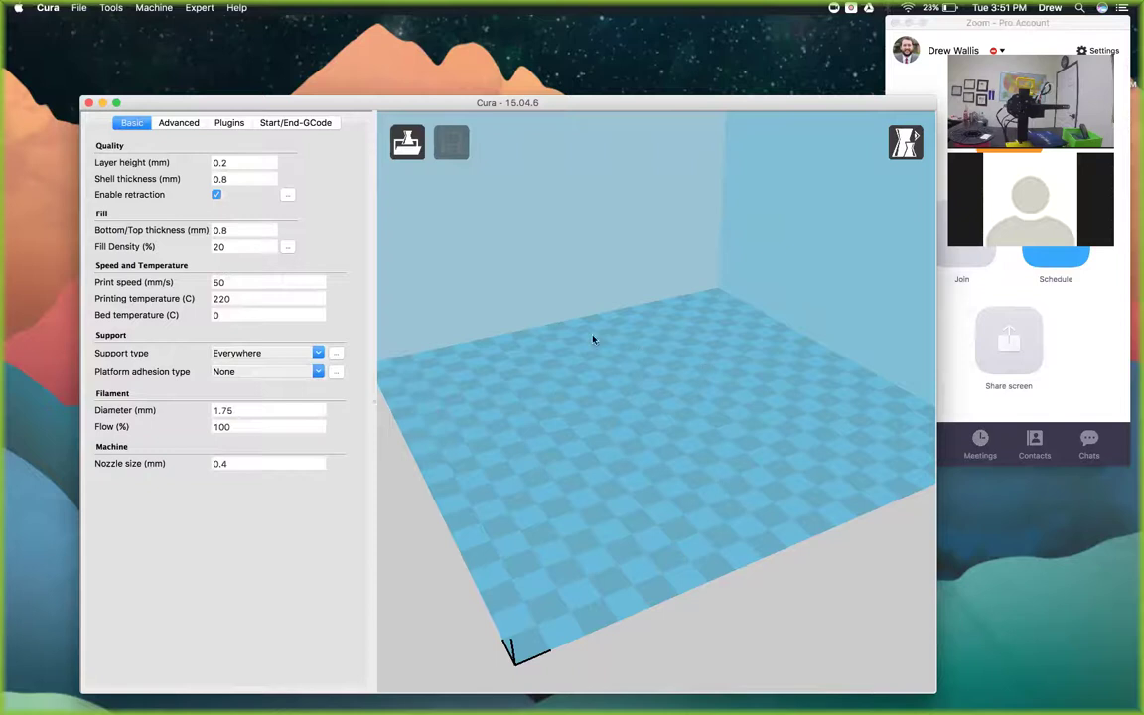
- In the machine settings, set maximum width to 125 mm, depth to 150 mm and height to 100 mm, and disable the heated bed
left_click(154, 8)
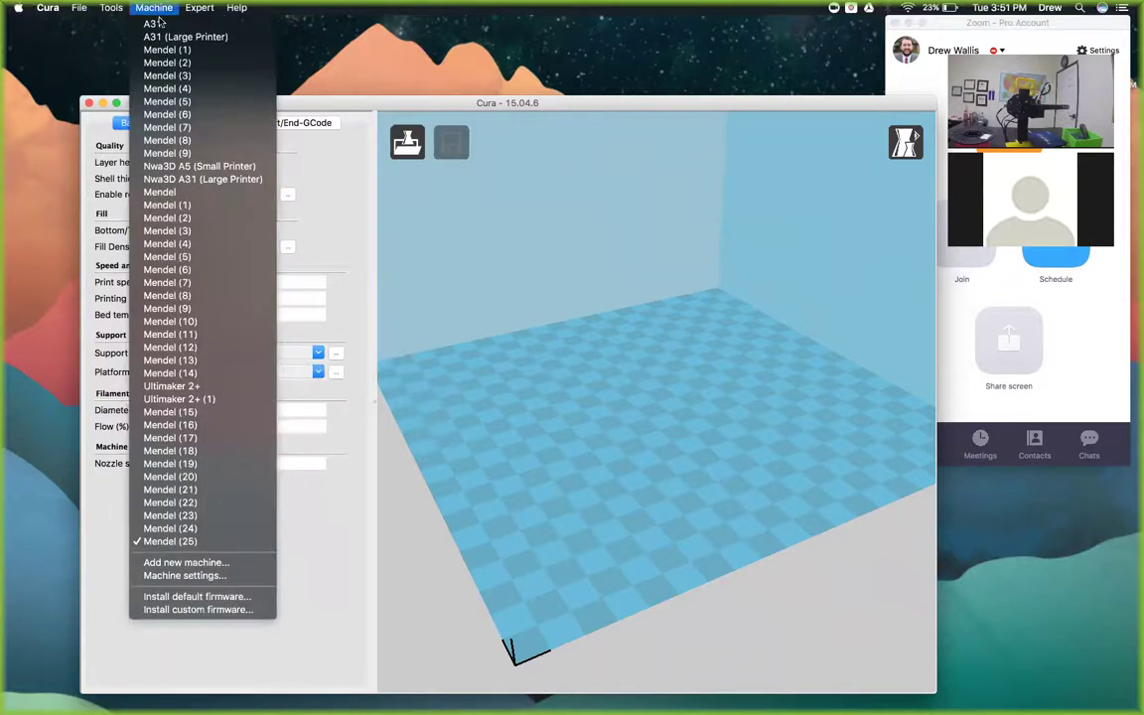
left_click(189, 576)
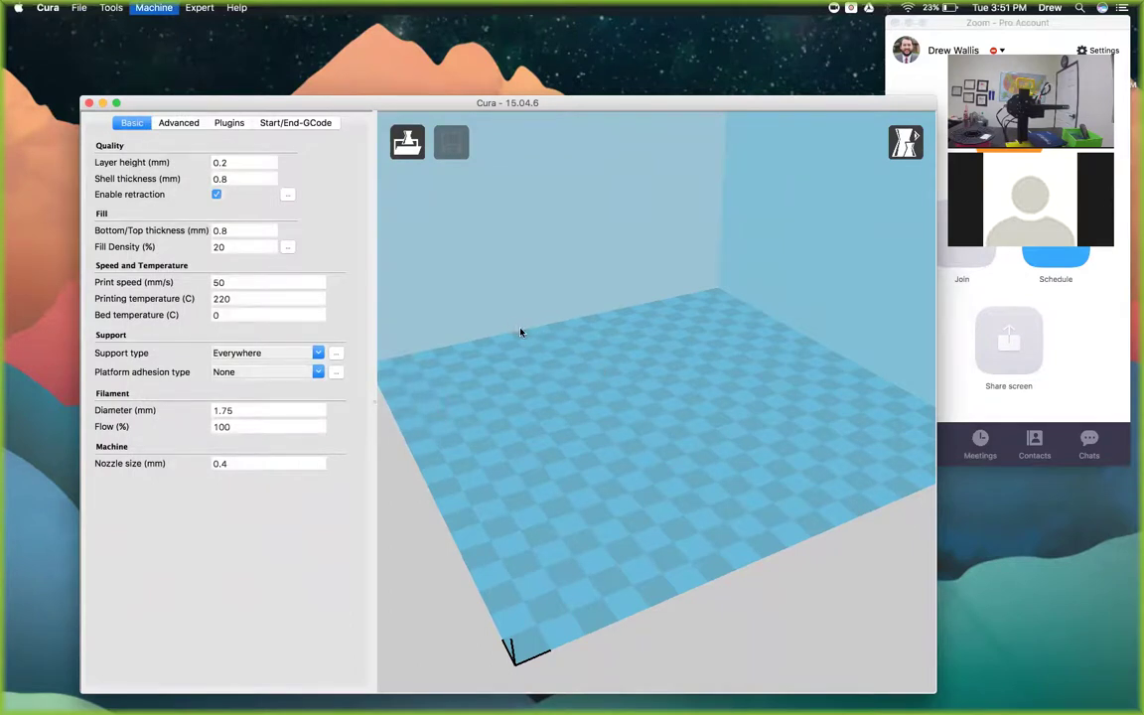
left_click(430, 329)
double_click(430, 329)
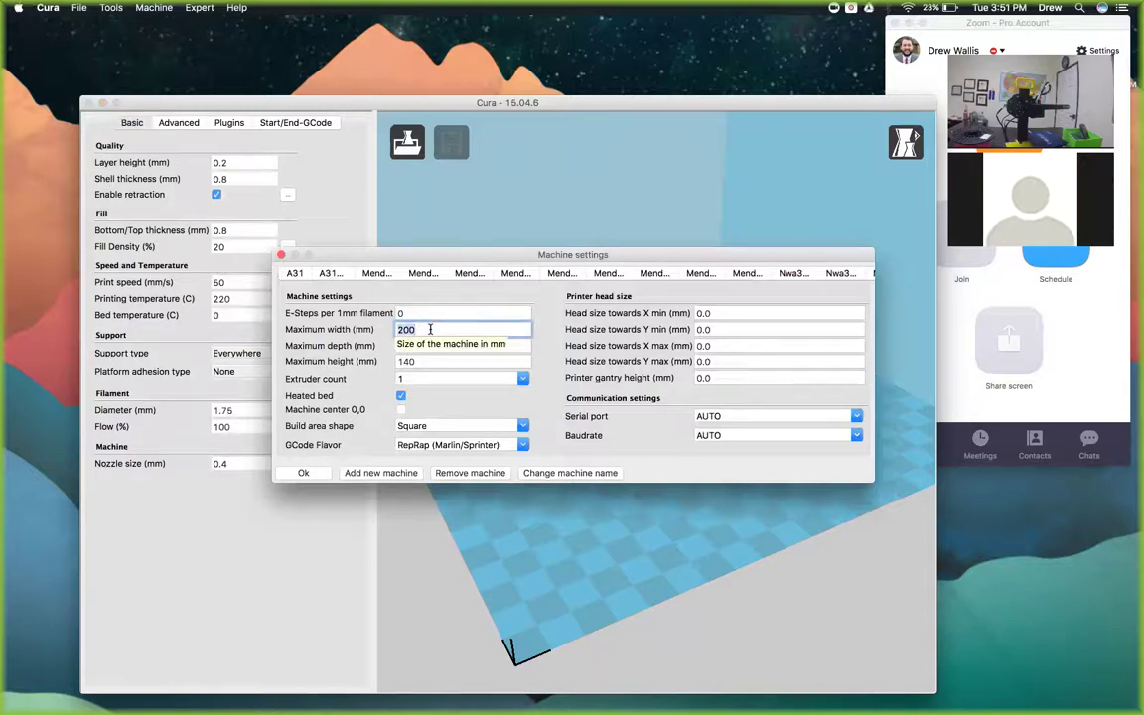
type("125")
double_click(440, 346)
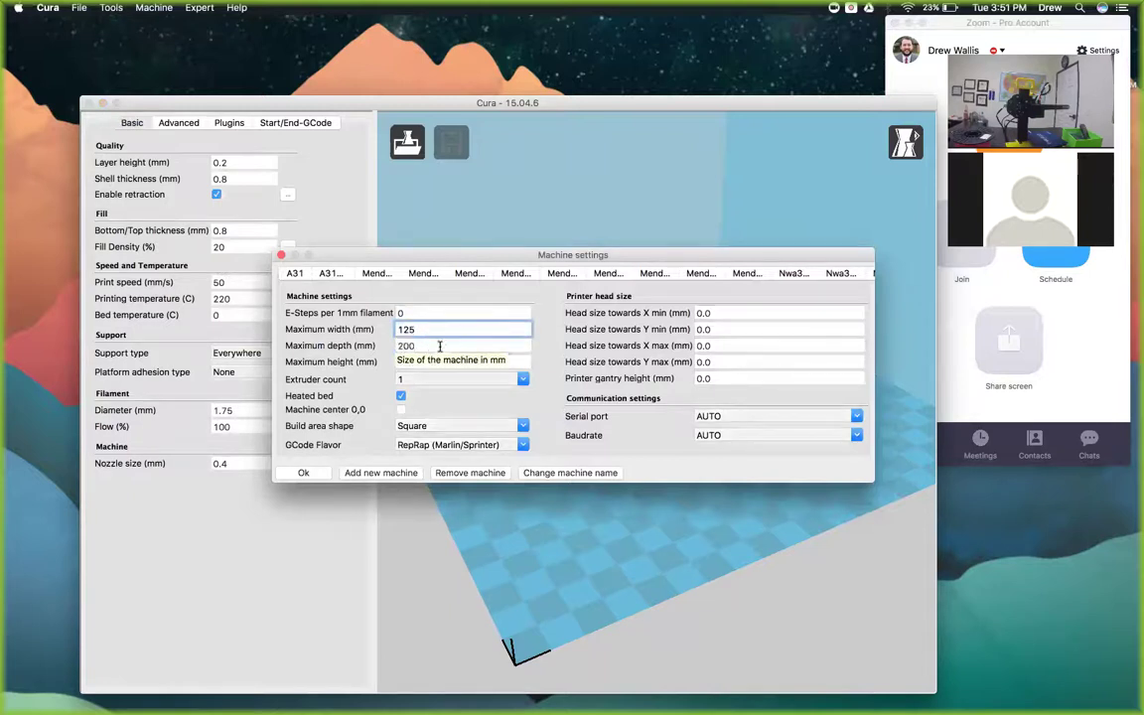
type("150")
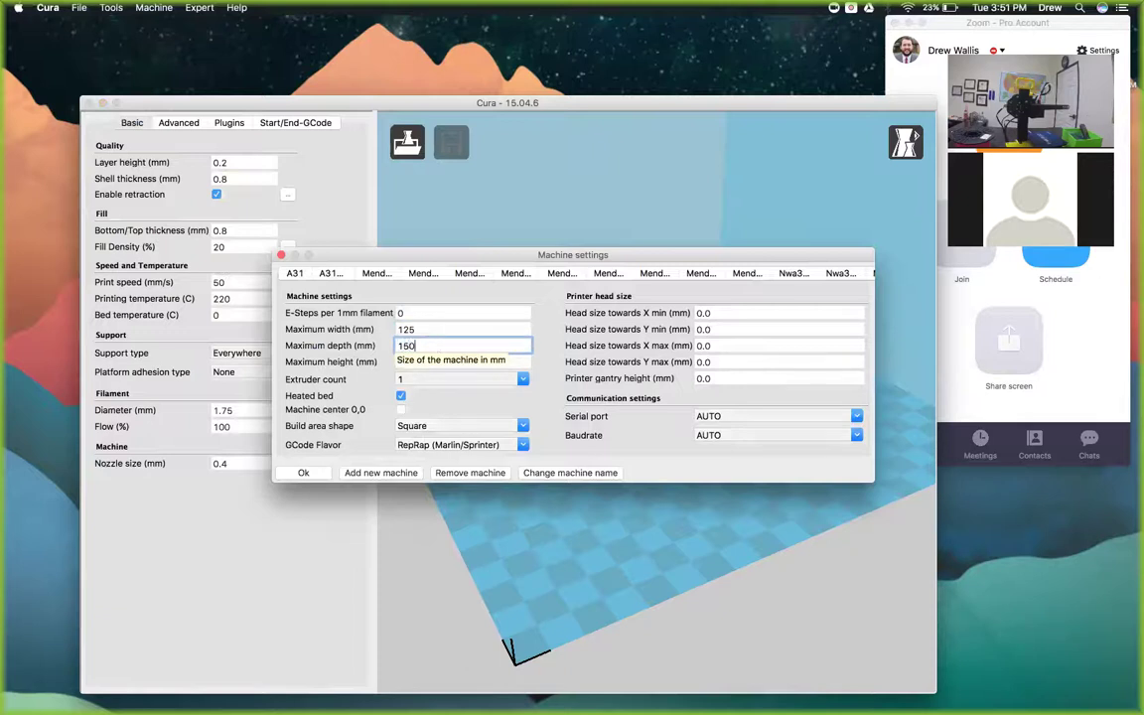
double_click(449, 362)
type("100")
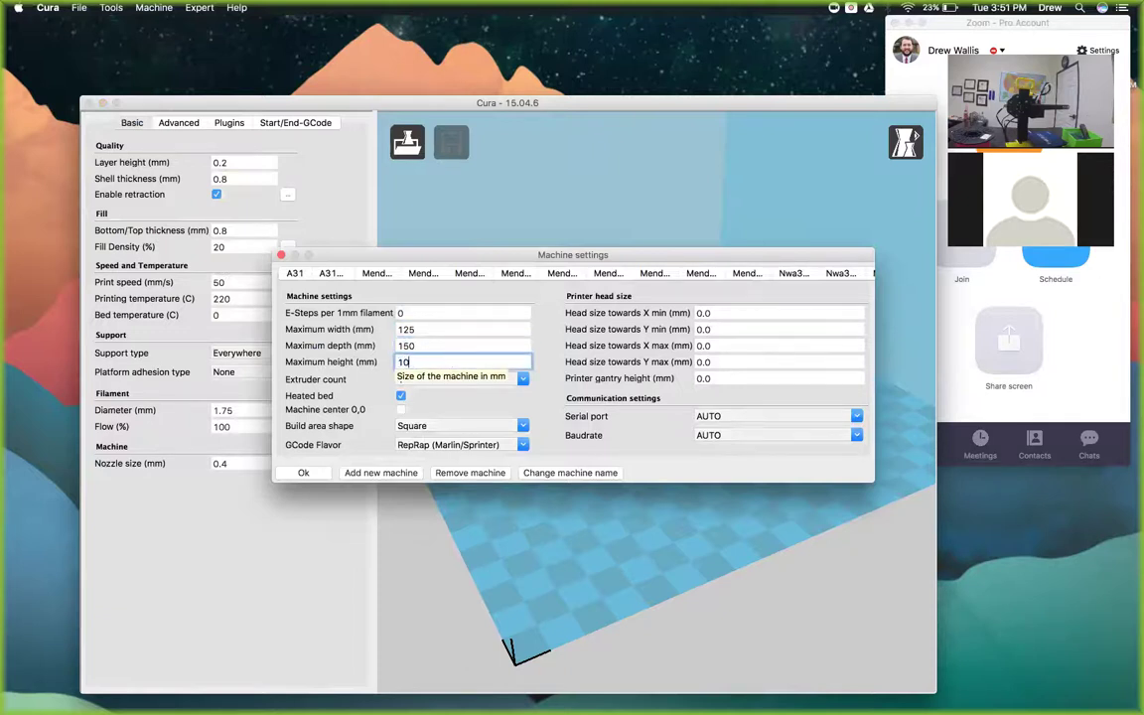
left_click(400, 396)
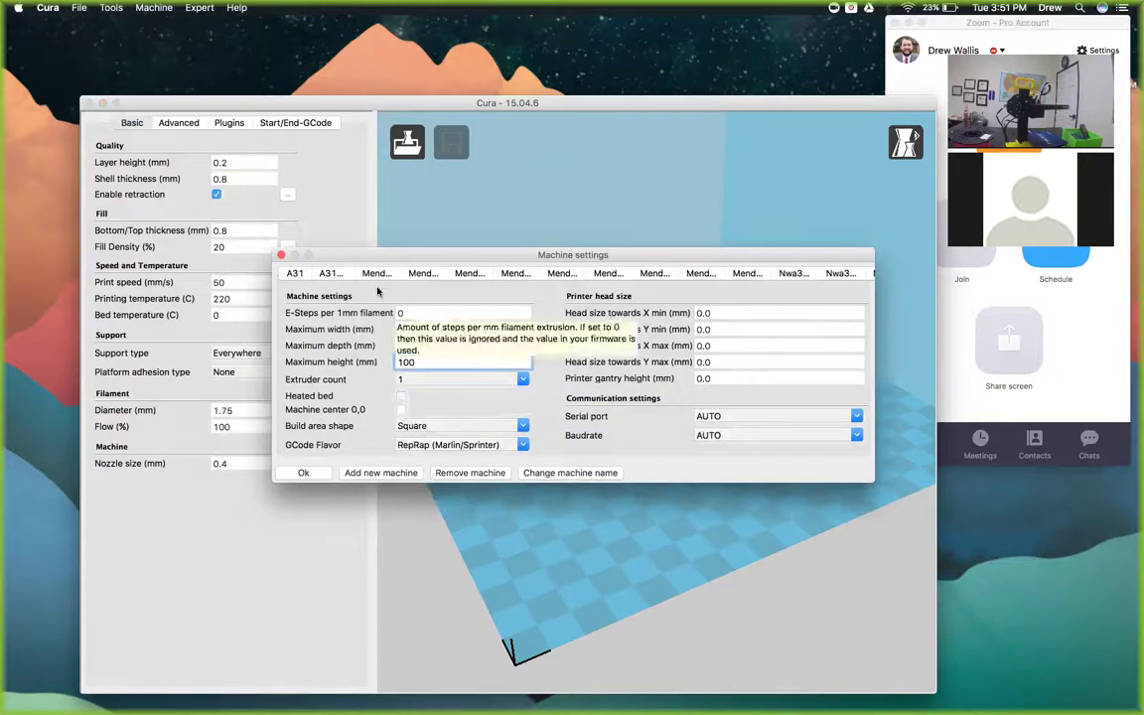
left_click_drag(366, 258, 463, 211)
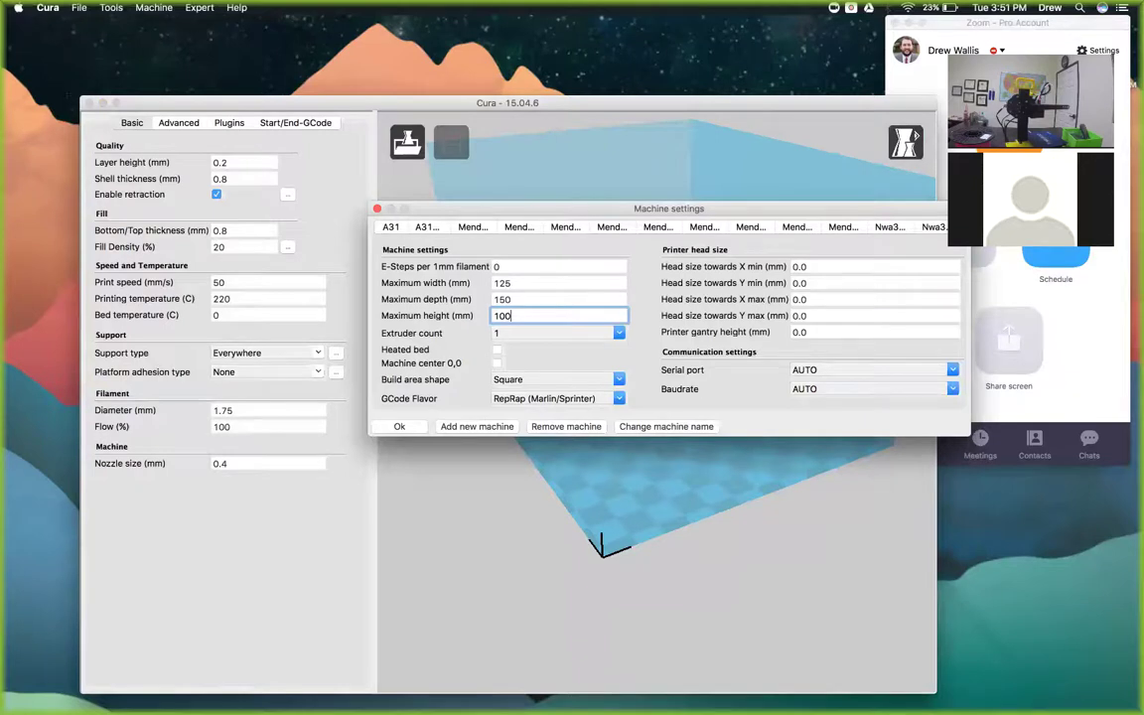
- Compare the settings with the reference image NWA3D A5 Cura Settings.png from the Cura folder, and return to the slicer
left_click_drag(37, 73, 914, 672)
mouse_move(4, 213)
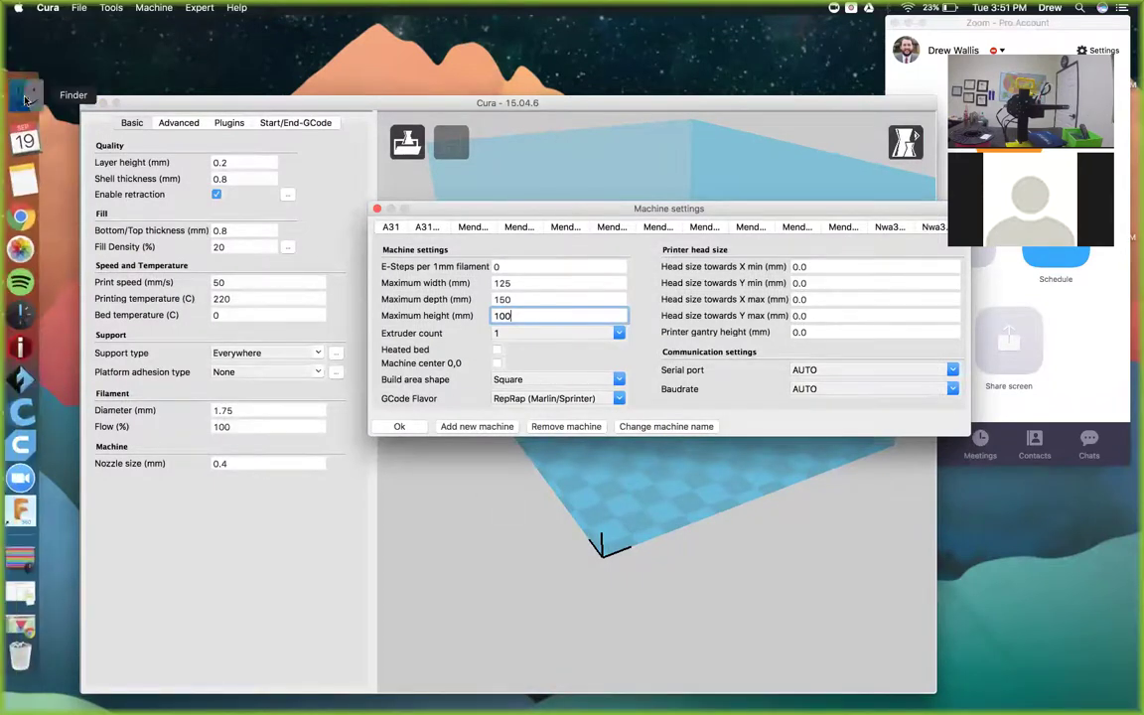
left_click(25, 94)
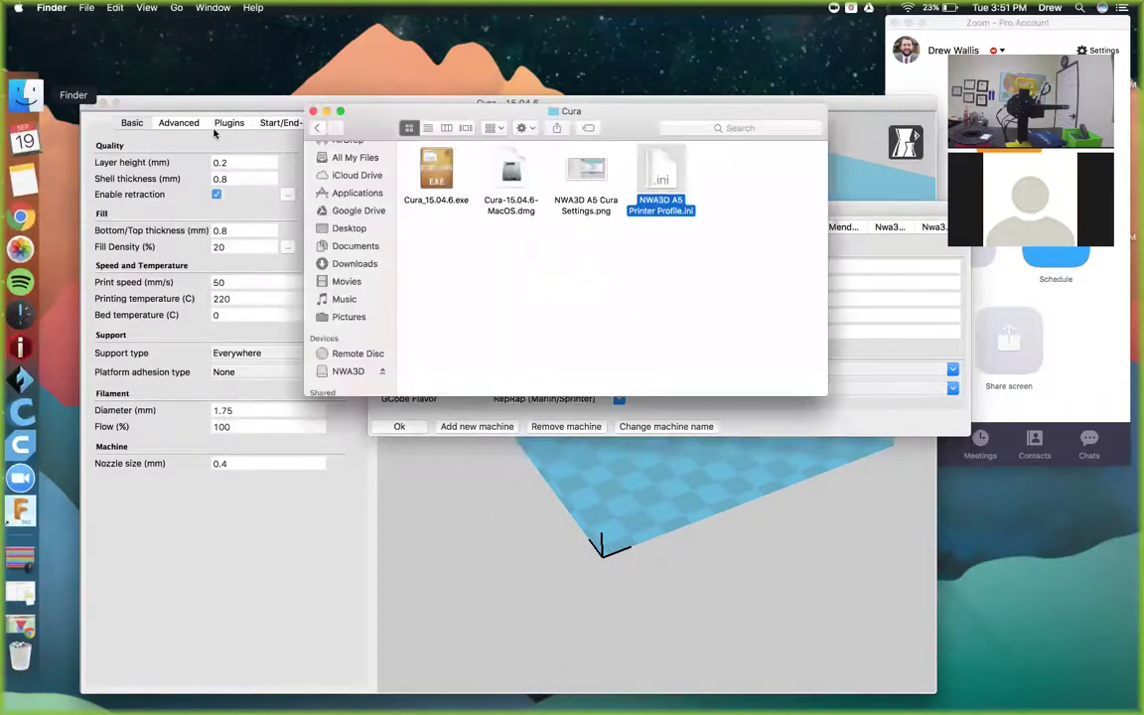
double_click(586, 176)
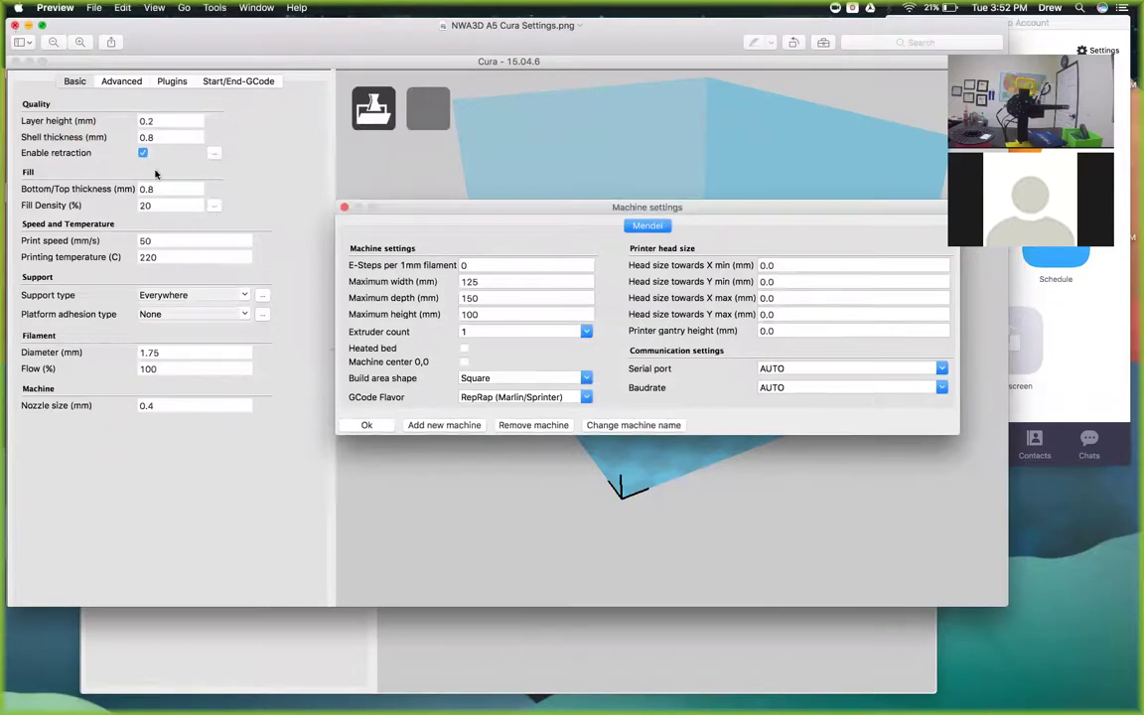
key("super+w")
left_click_drag(206, 104, 189, 86)
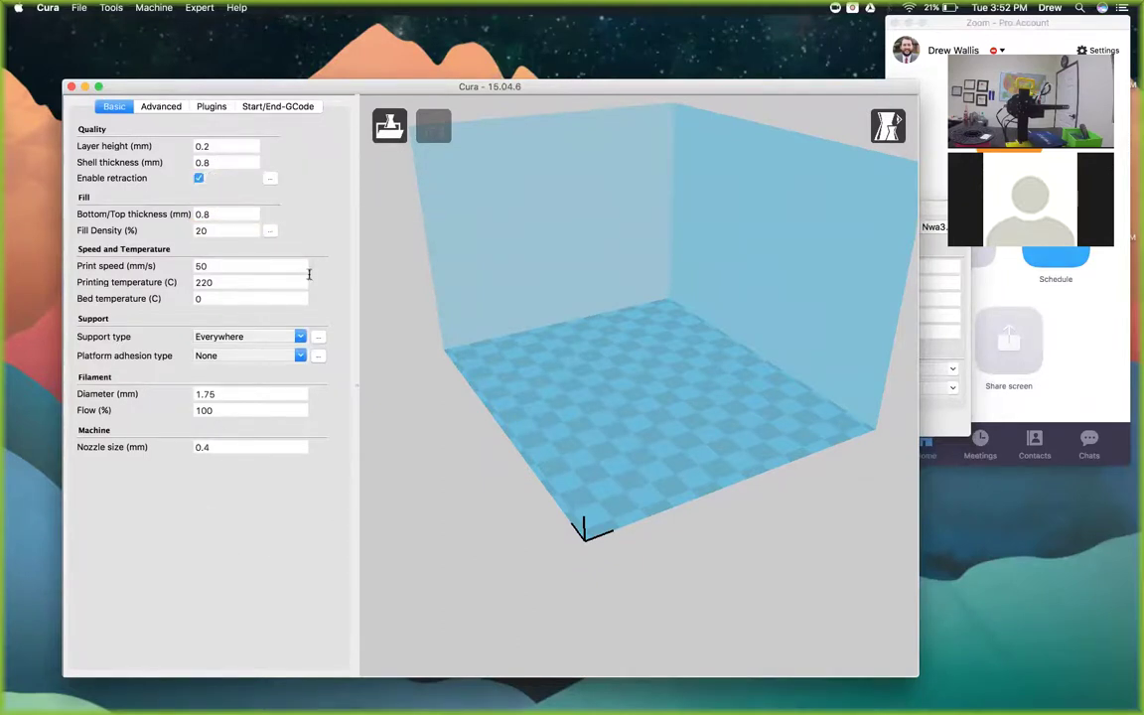
- Try layer heights of 0.1 mm and 0.3 mm in the basic quality settings
left_click(244, 147)
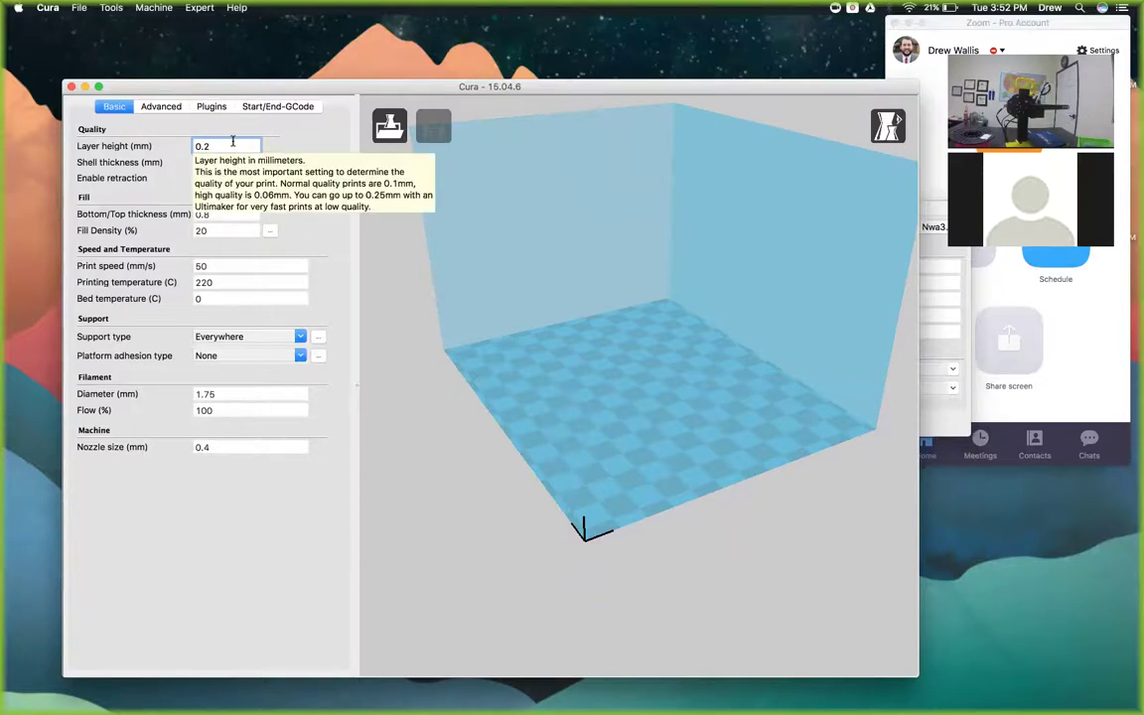
key("BackSpace")
type("1")
key("BackSpace")
type("3")
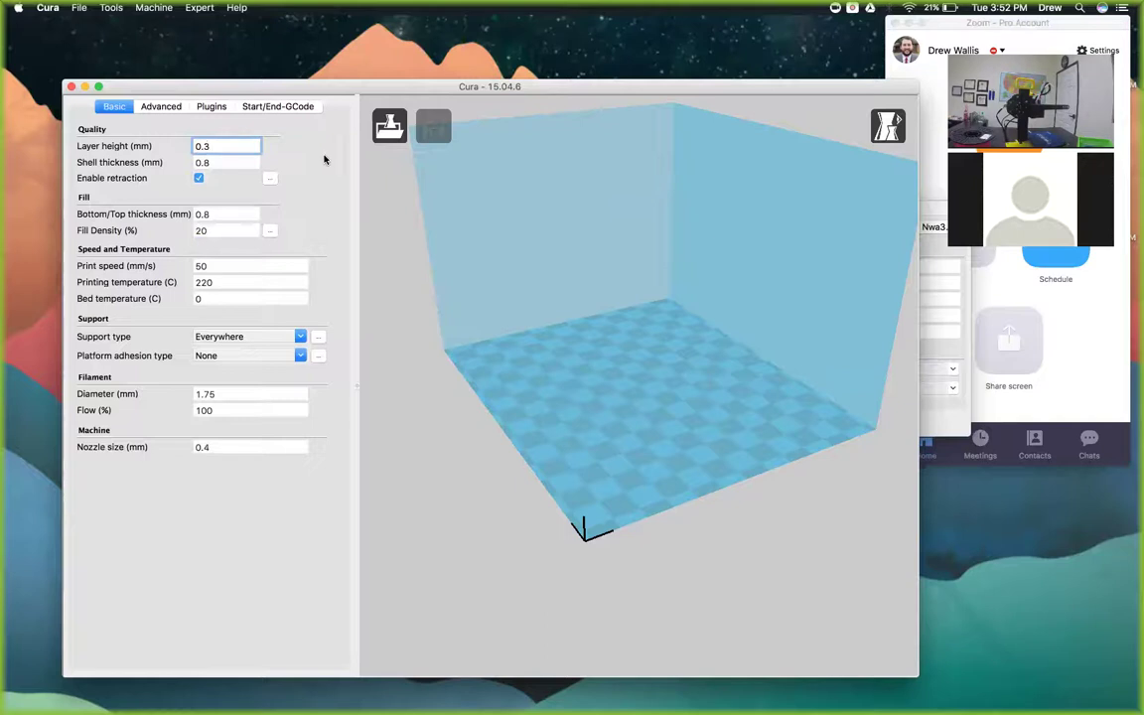
- Set the layer height to 0.2 mm
mouse_move(229, 147)
key("BackSpace")
key("BackSpace")
key("BackSpace")
type("0.2")
- Review the shell thickness, bottom/top thickness and fill density settings
left_click(232, 162)
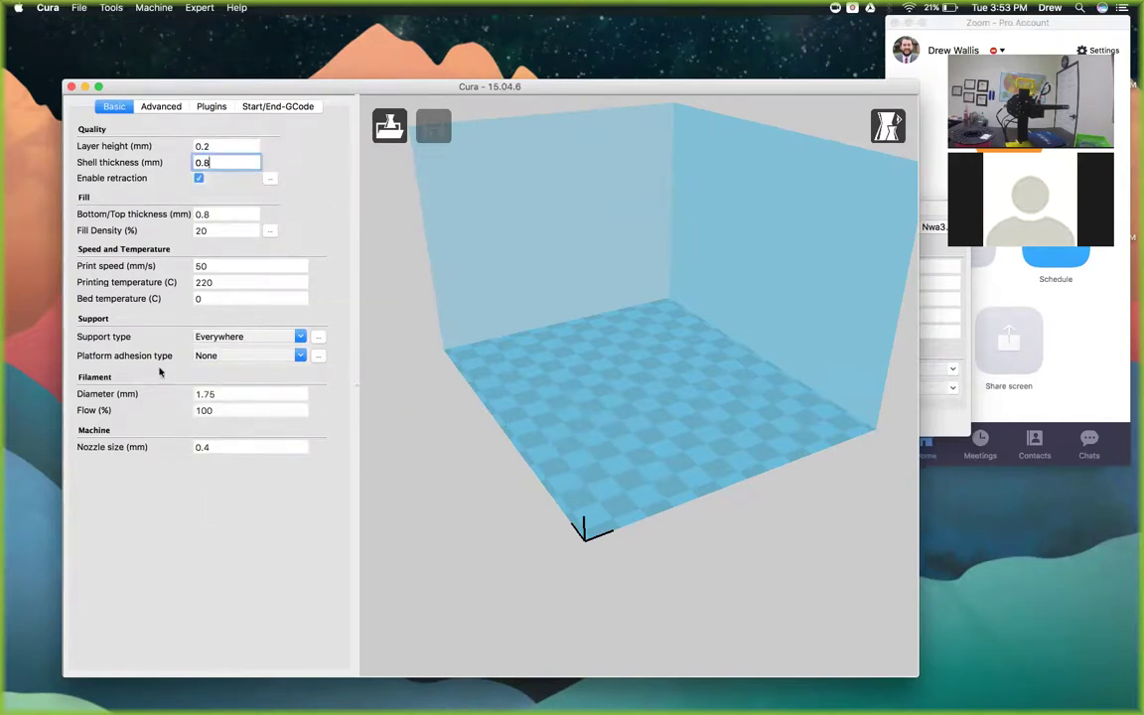
left_click(231, 214)
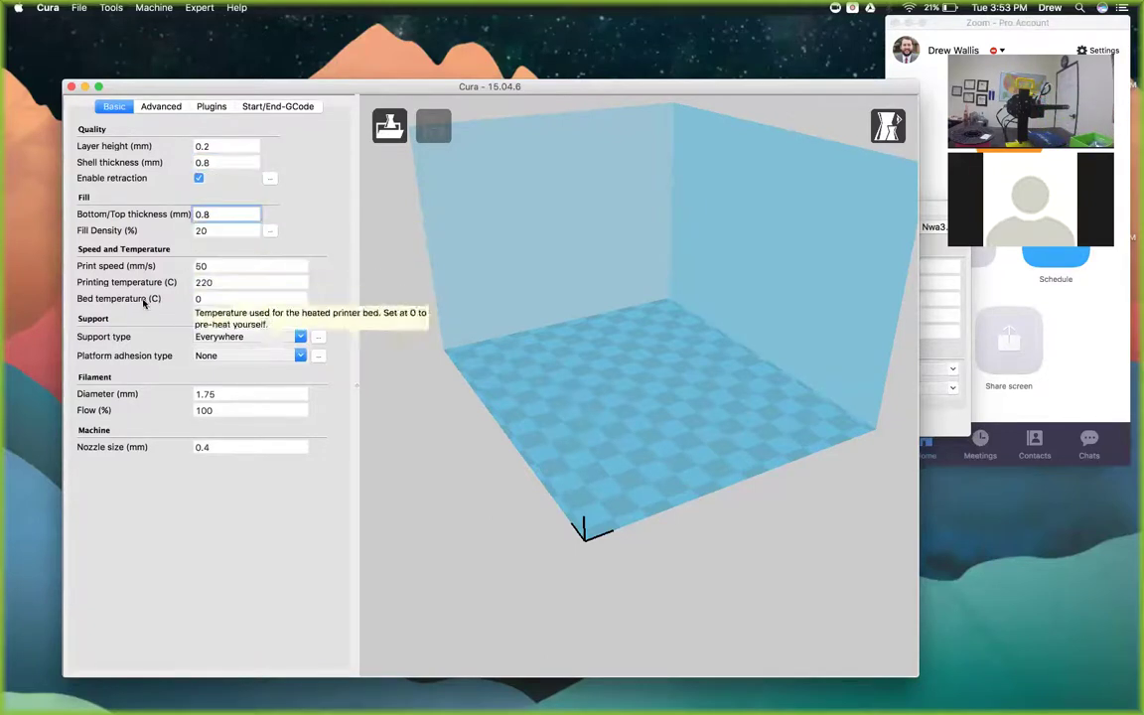
left_click(219, 230)
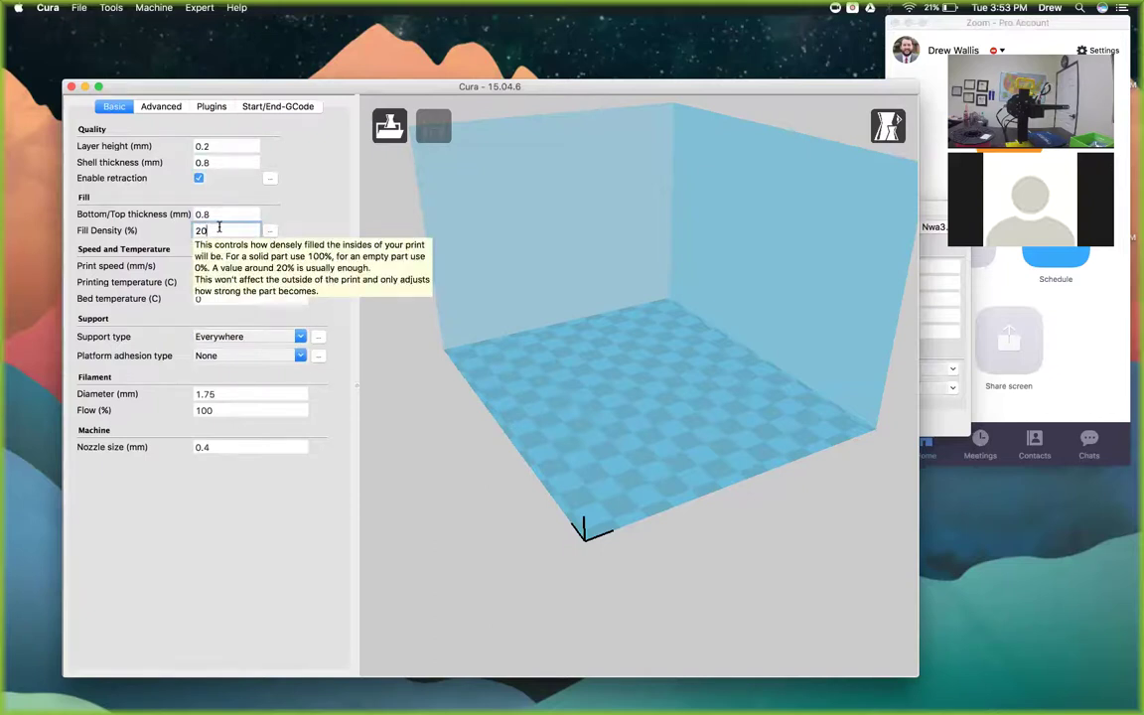